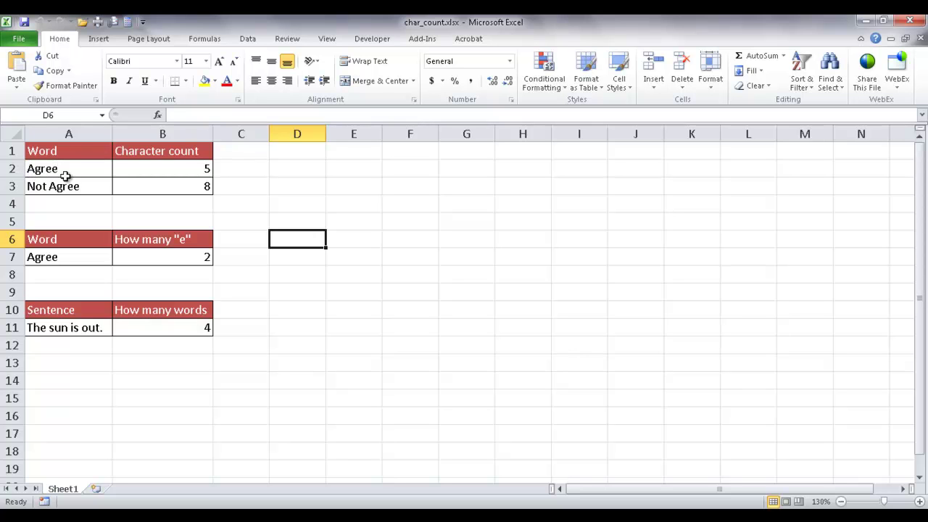
- Inspect the function arguments of the LEN formula in B2, leaving the formula as it is
left_click(192, 169)
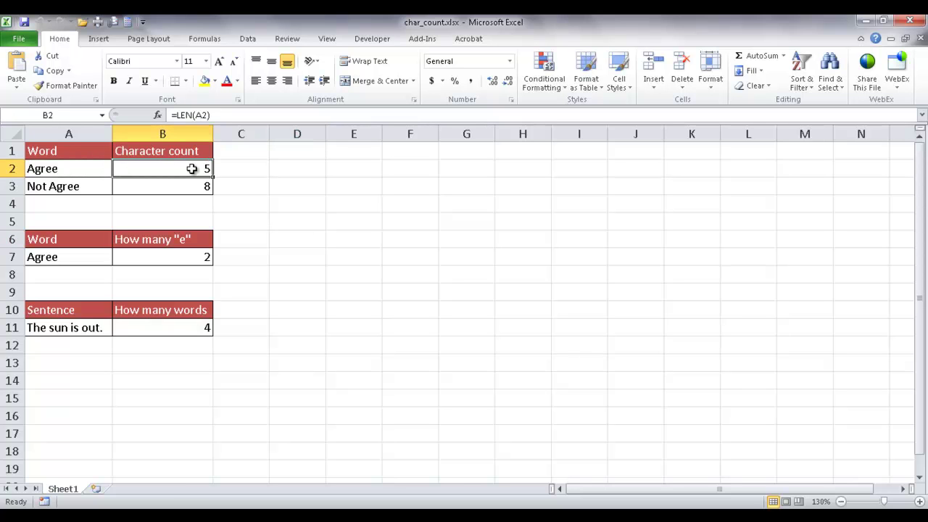
left_click(158, 116)
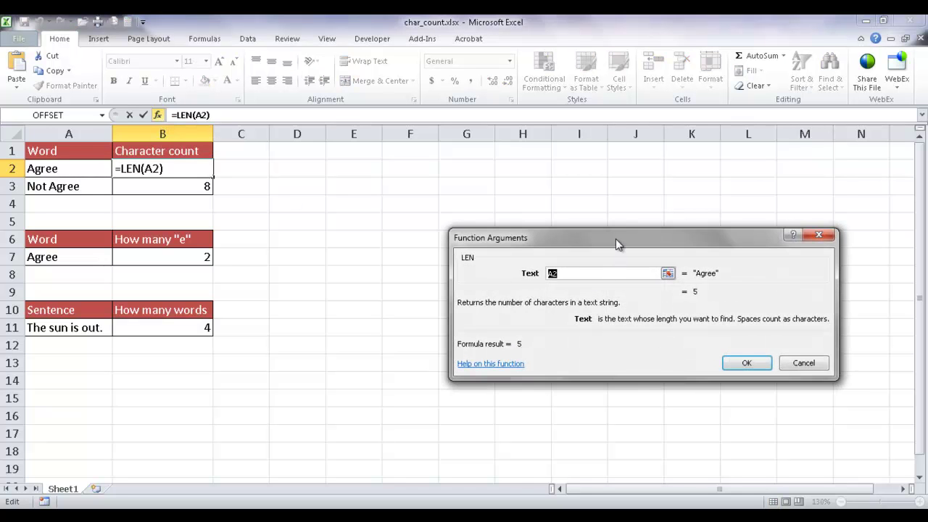
left_click_drag(616, 241, 431, 172)
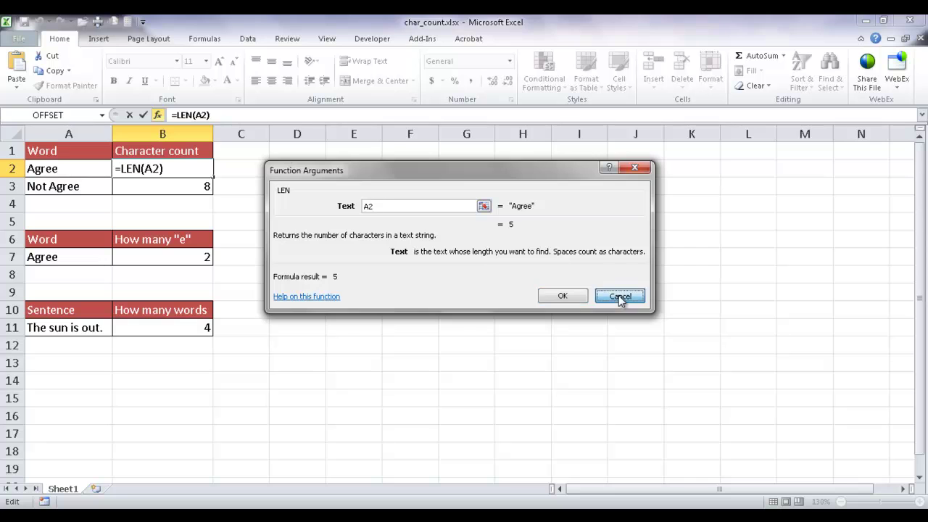
key("Return")
- Change the word in A2 to "Agreed" and select its character count formula in B2
left_click(58, 165)
left_click(219, 114)
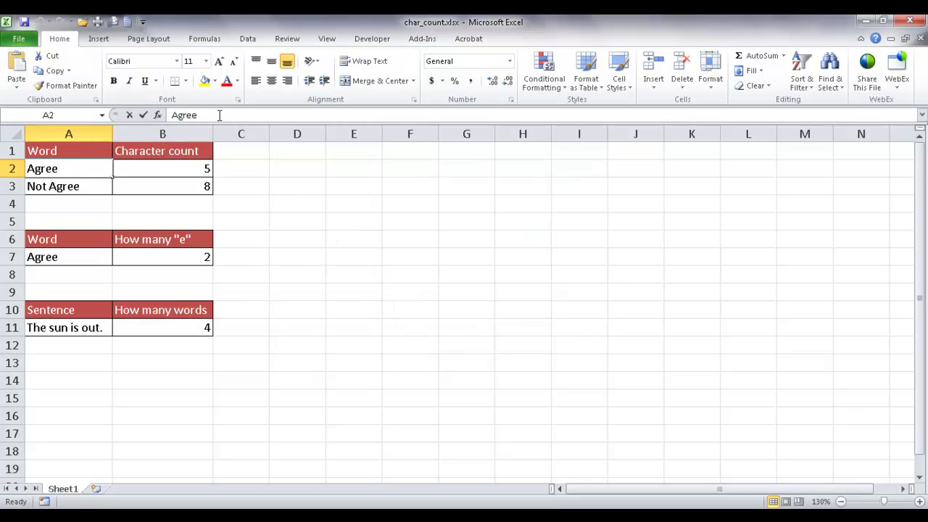
type("d")
key("Return")
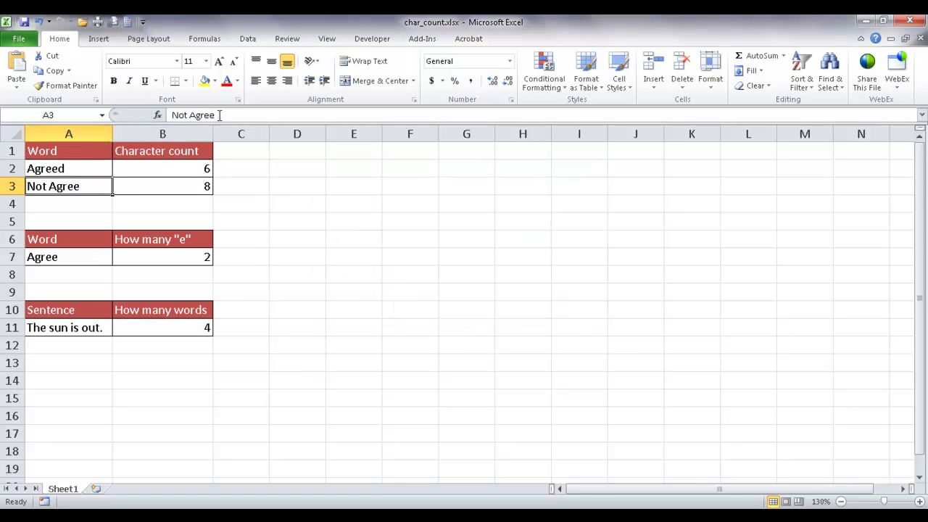
left_click(188, 164)
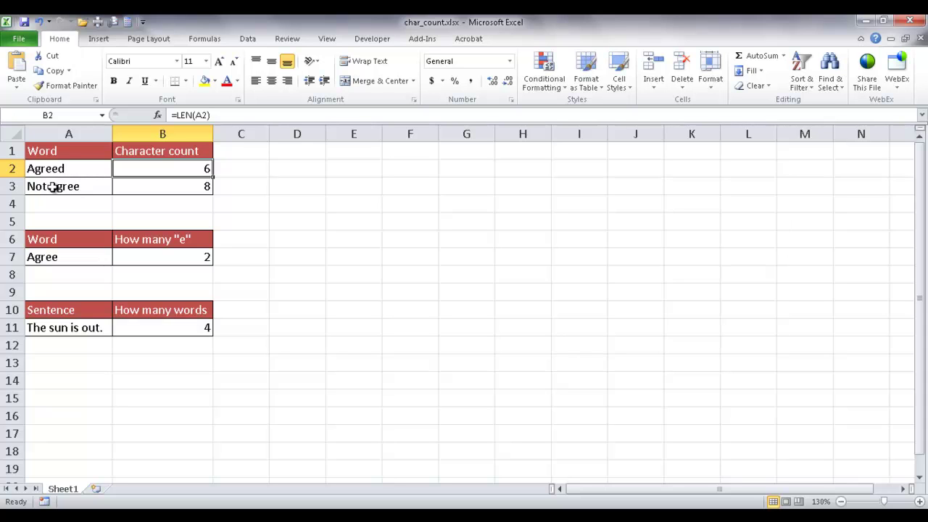
- Display B3's formula as text by adding a space before its equals sign, and autofit column B to it
key("Down")
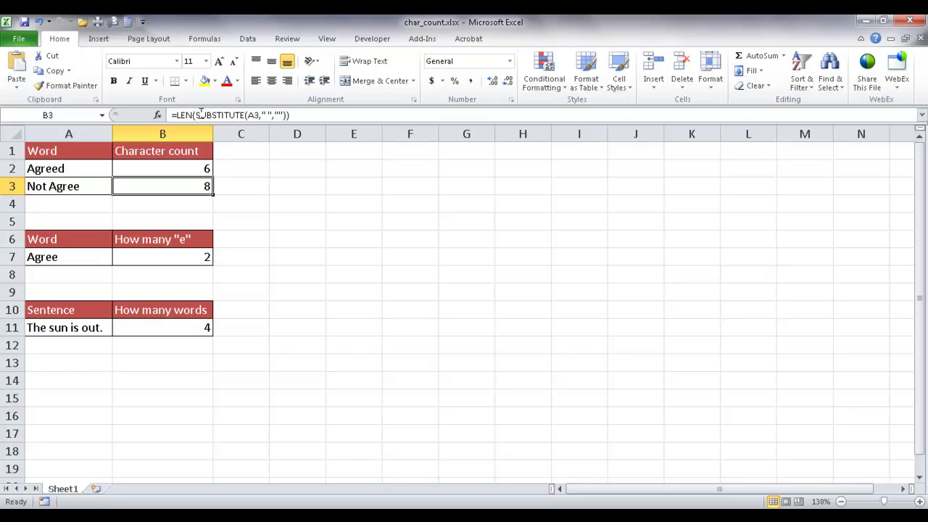
left_click_drag(197, 115, 285, 115)
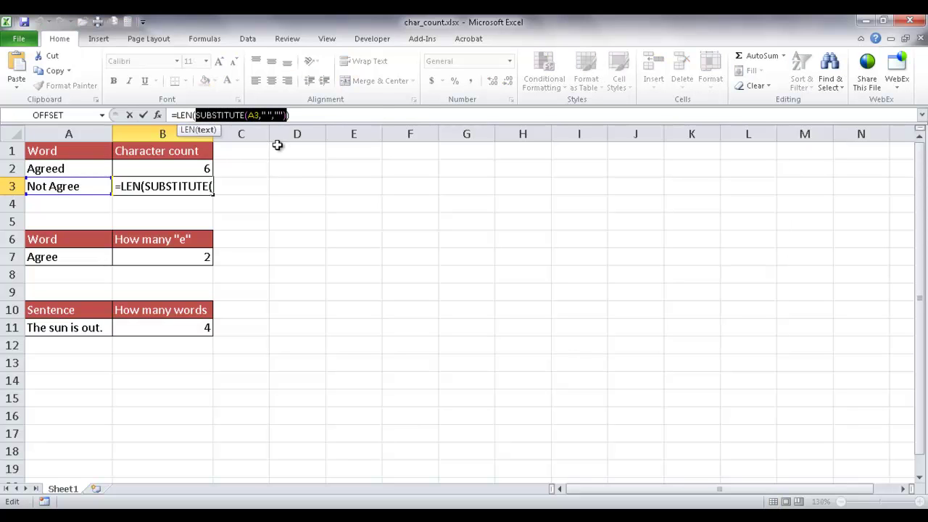
left_click(171, 115)
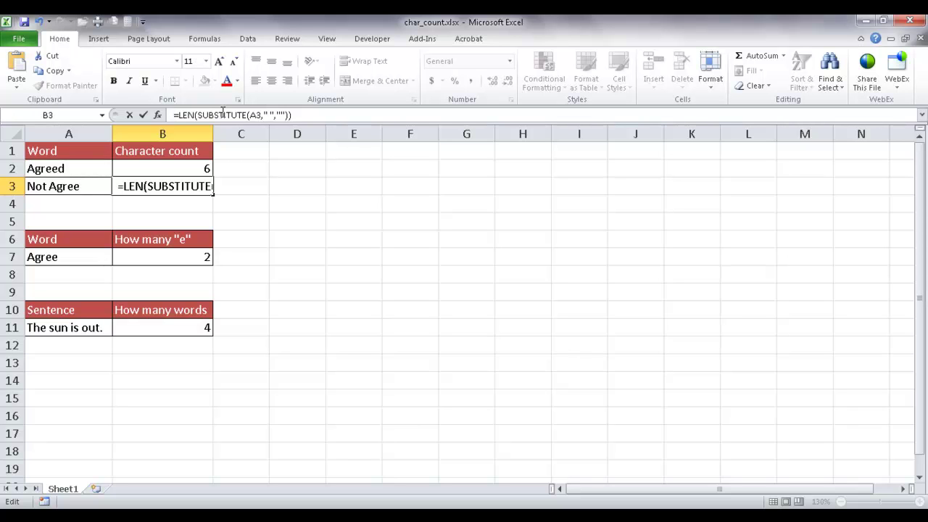
key("Return")
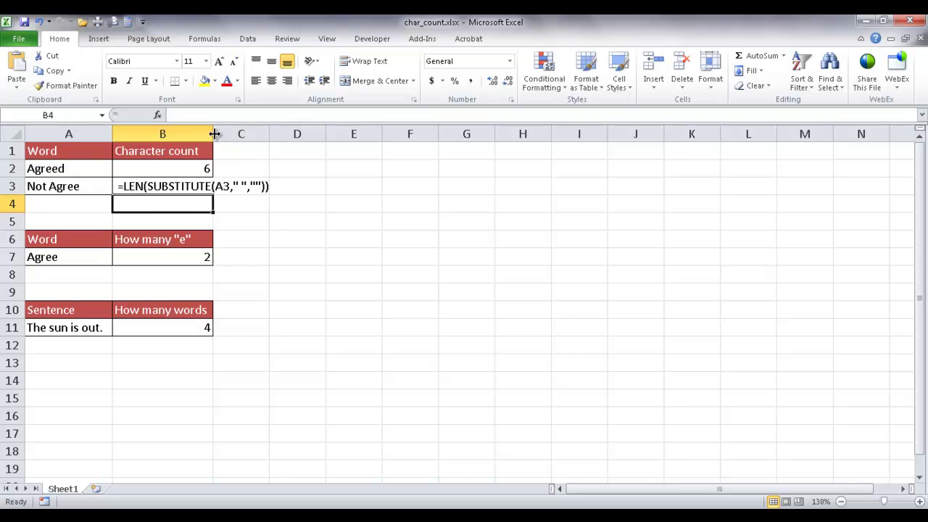
double_click(214, 133)
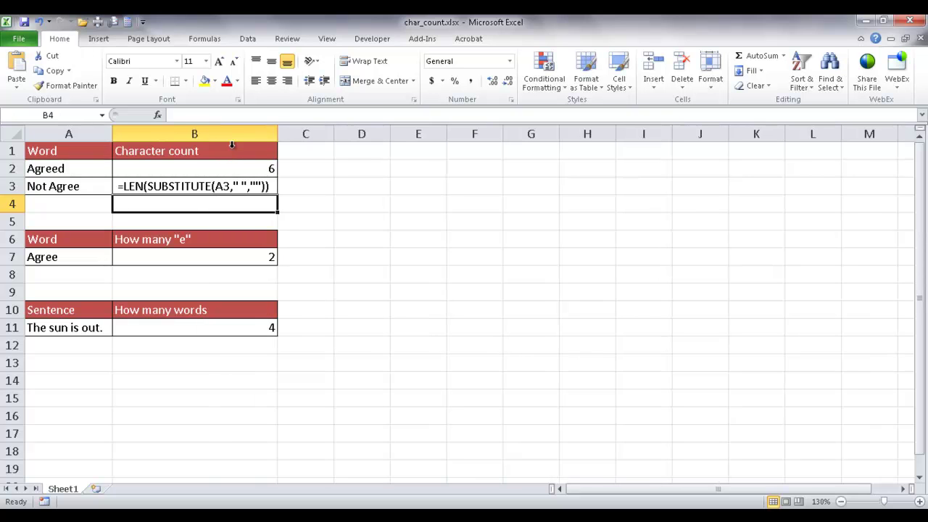
- Remove the leading space in B3 to restore the working formula =LEN(SUBSTITUTE(A3," ",""))
left_click(220, 183)
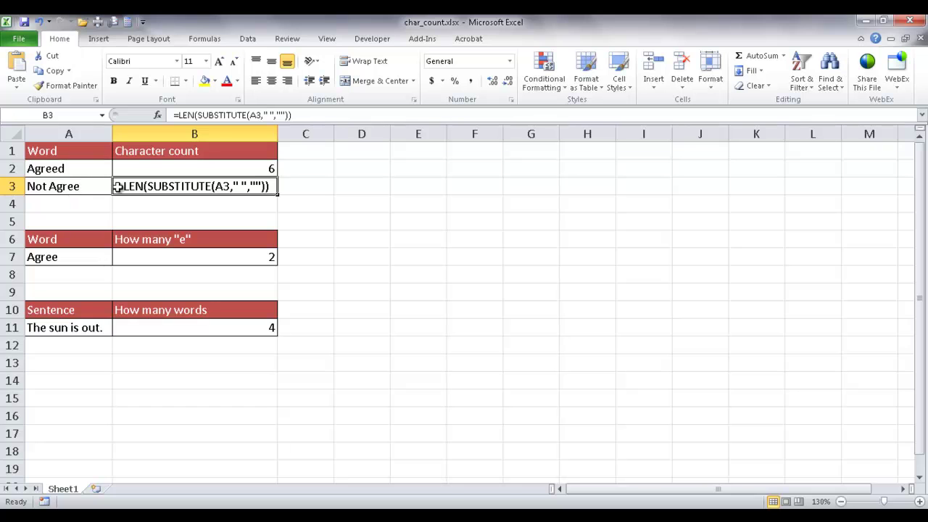
left_click(175, 115)
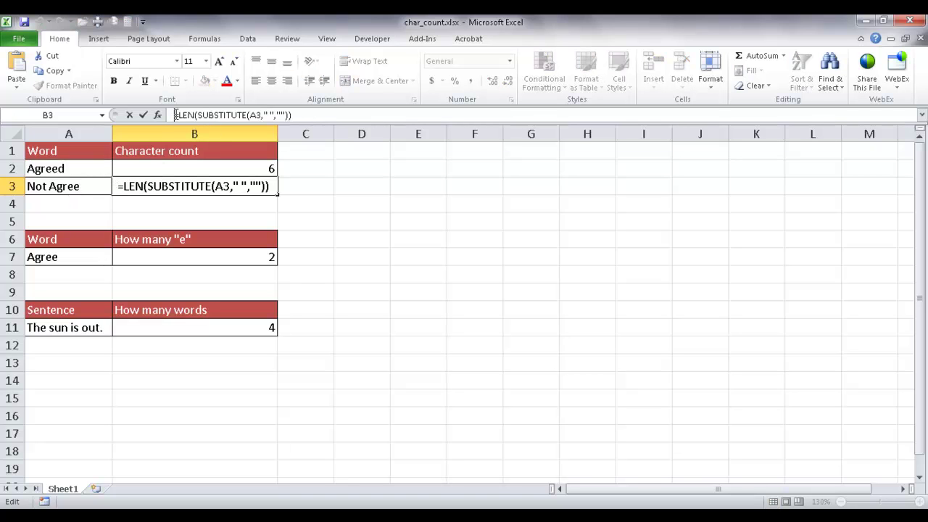
left_click(174, 114)
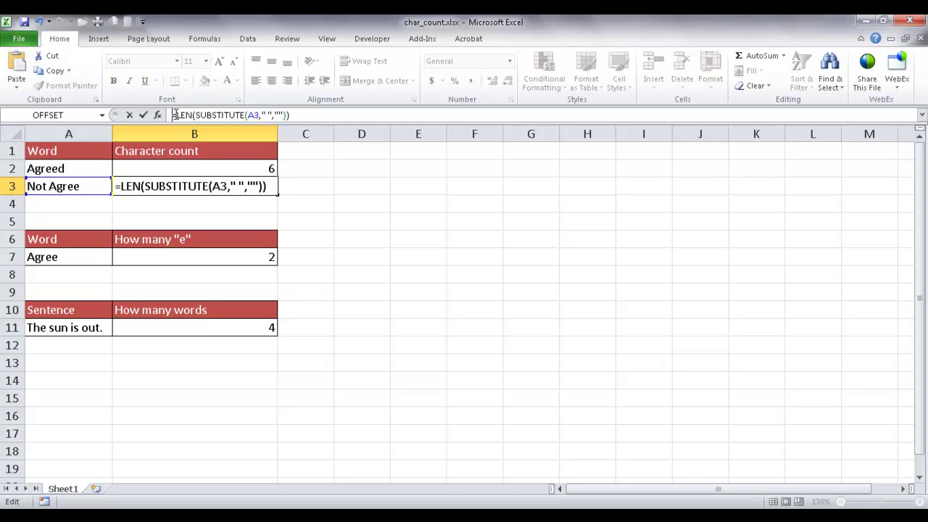
key("Return")
- Step through the LEN and SUBSTITUTE formula in B3 with Evaluate Formula up to its result, closing the evaluation when done
left_click(226, 189)
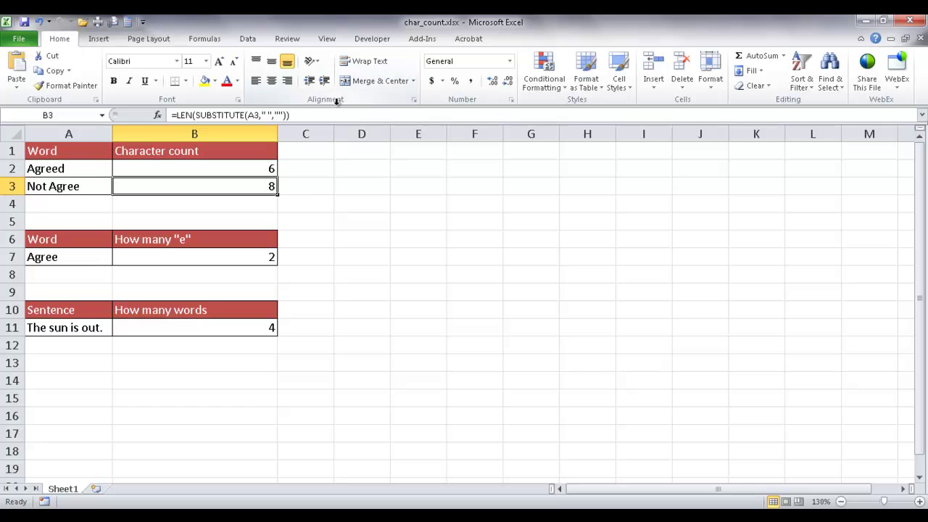
left_click(205, 40)
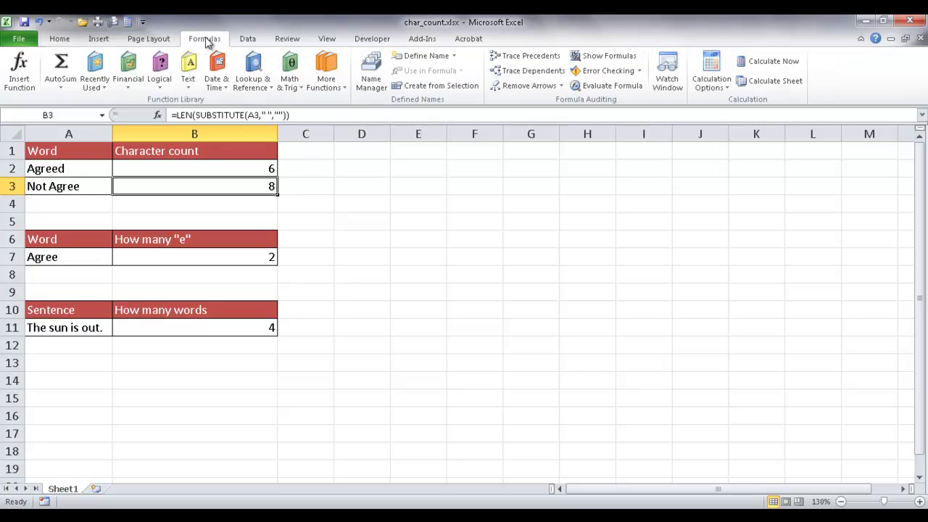
left_click(591, 86)
left_click_drag(504, 148, 562, 179)
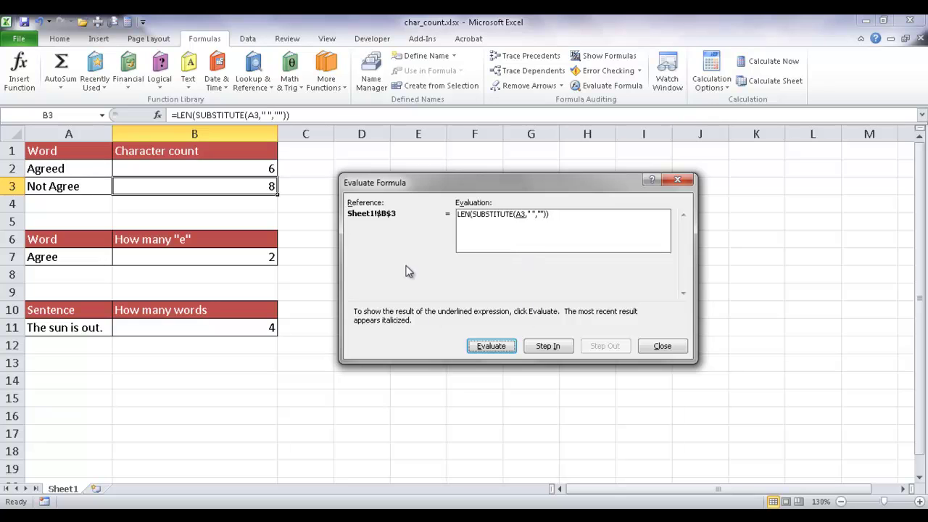
left_click(495, 347)
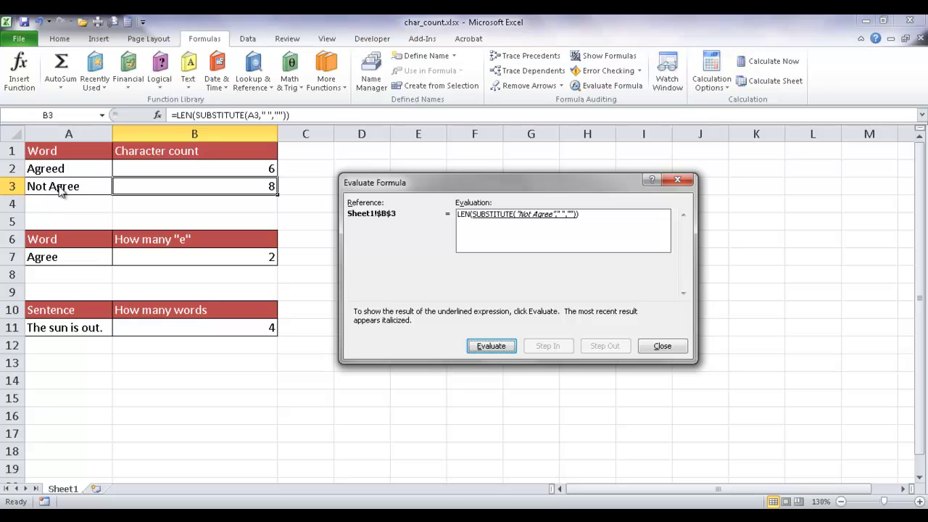
left_click(484, 346)
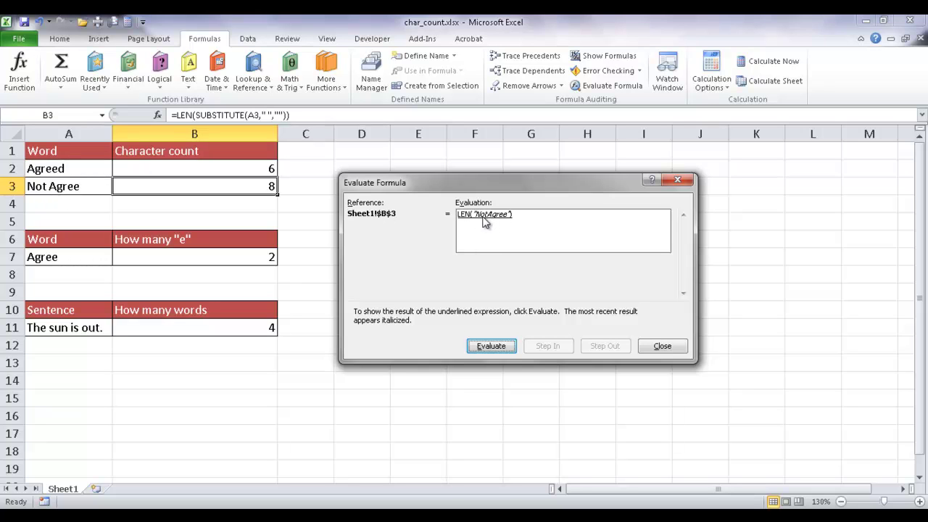
left_click(491, 346)
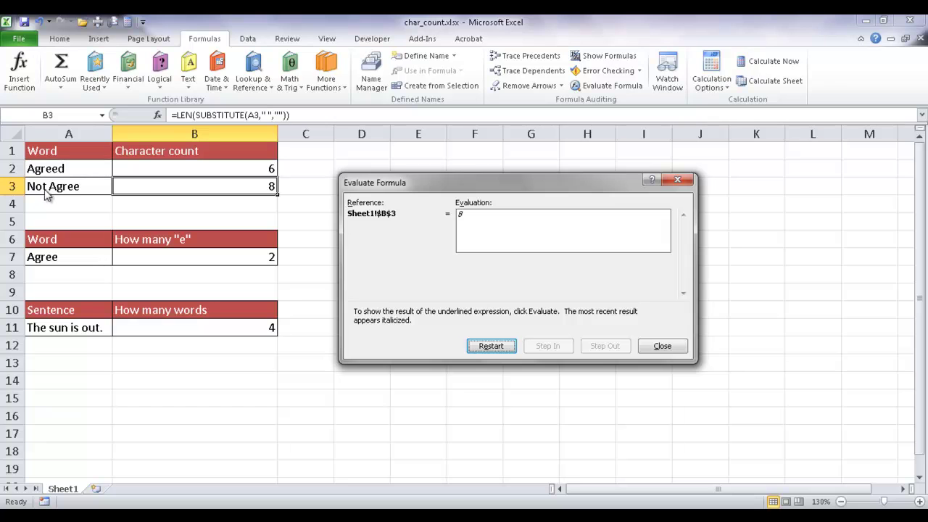
left_click(663, 346)
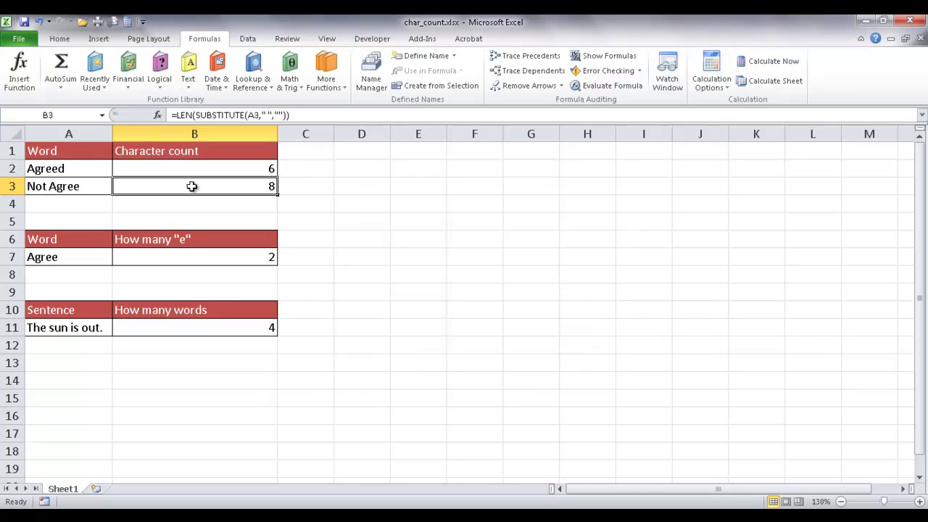
- Change the text in A3 to "Not Agree ?"
left_click(81, 186)
left_click(231, 115)
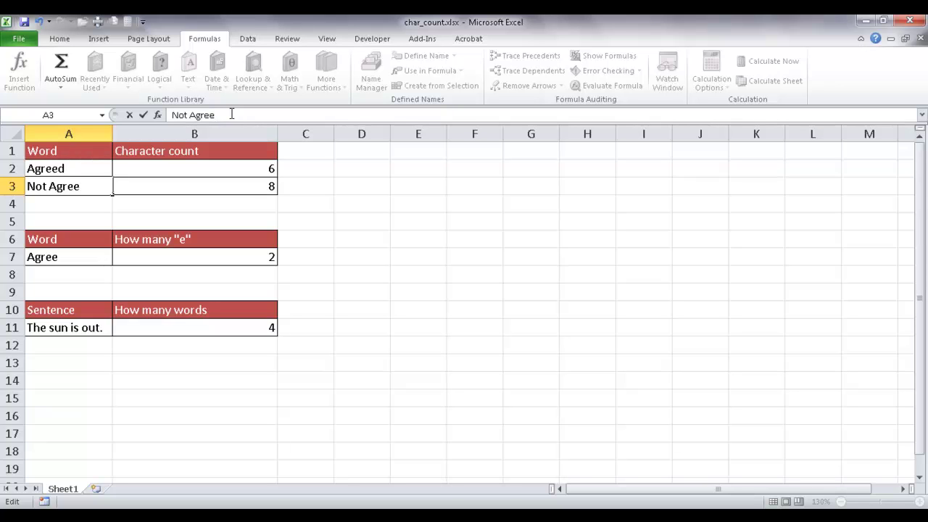
key("Return")
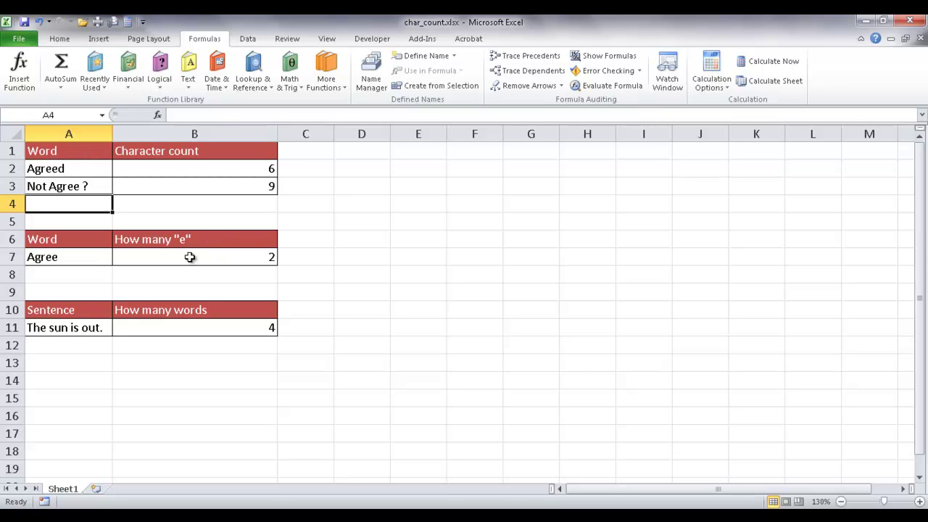
- Display B7's formula as text by adding a space before its equals sign, and autofit column B to it
left_click(129, 256)
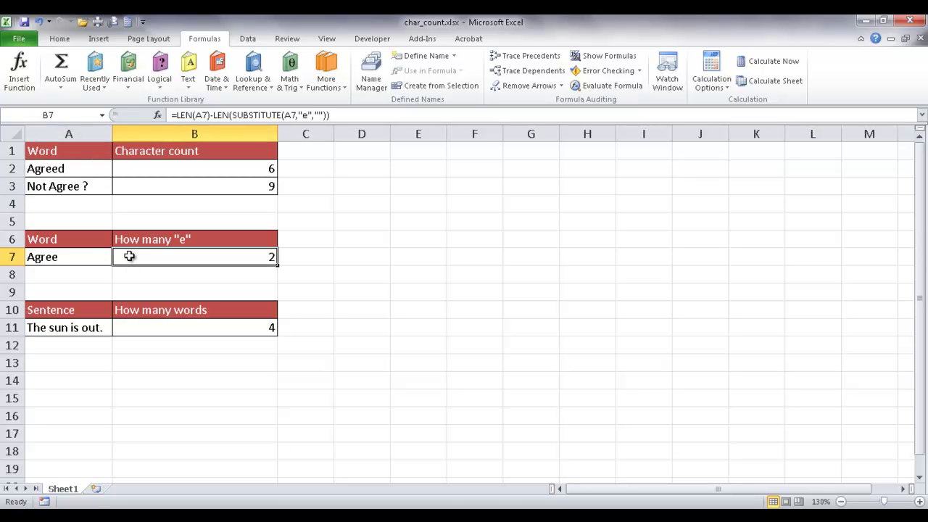
left_click(174, 115)
left_click(174, 115)
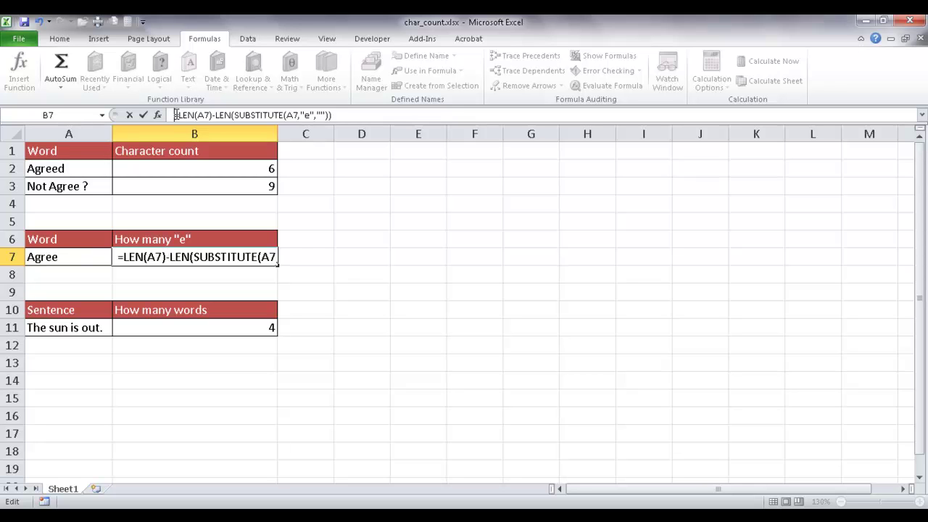
key("Return")
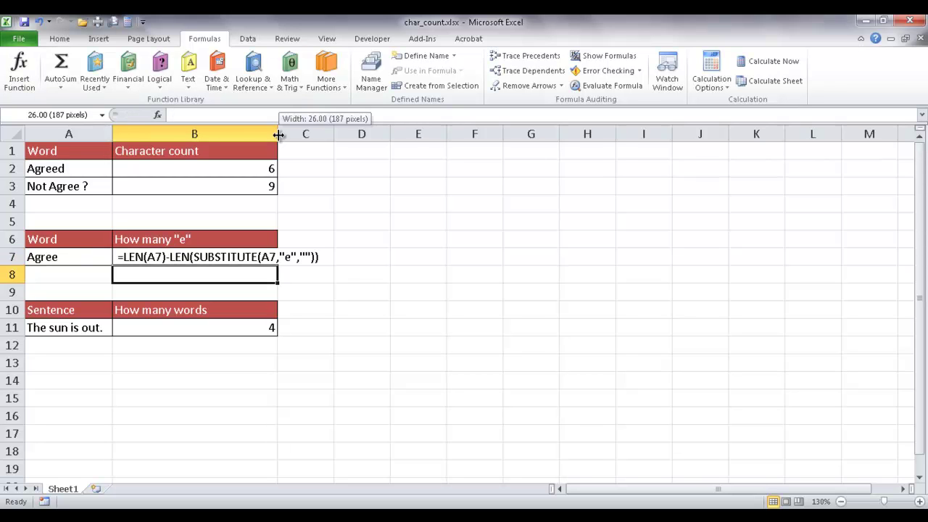
double_click(277, 134)
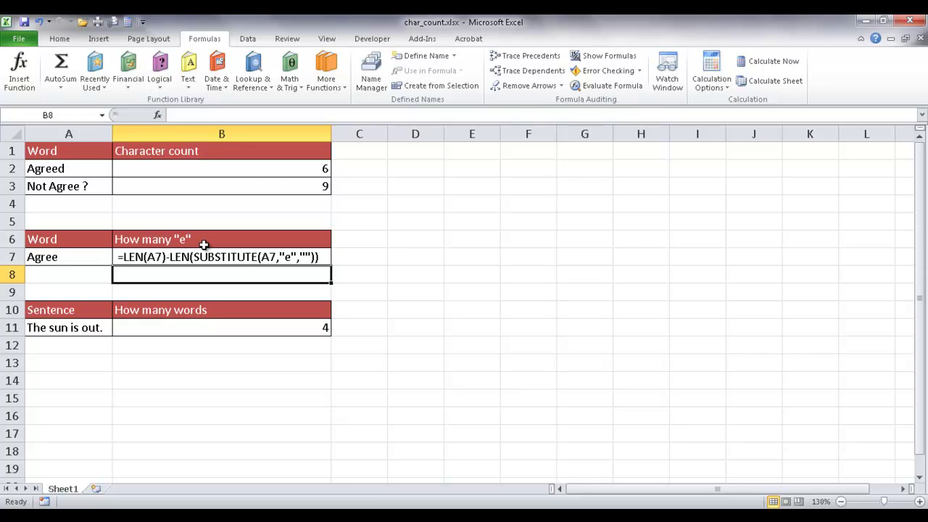
- Remove the leading space in B7 to restore the working formula =LEN(A7)-LEN(SUBSTITUTE(A7,"e",""))
left_click(126, 258)
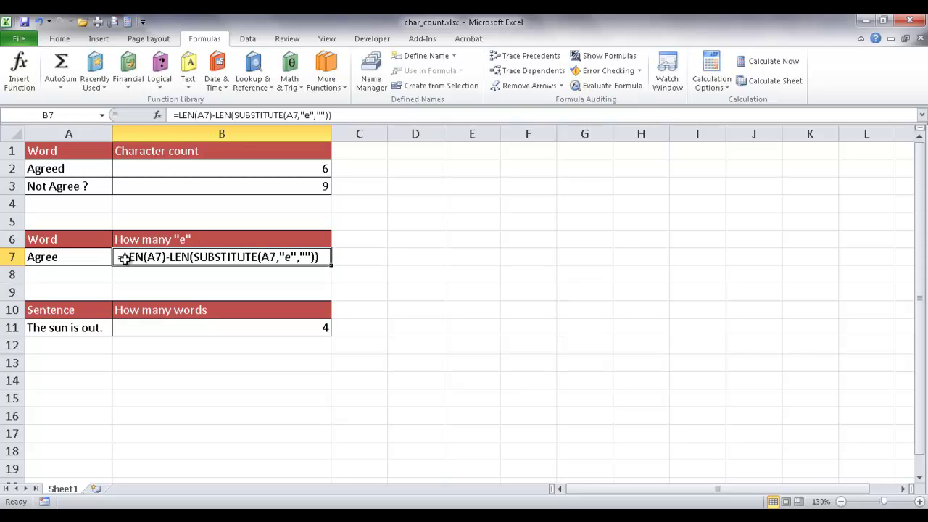
left_click(174, 116)
key("Return")
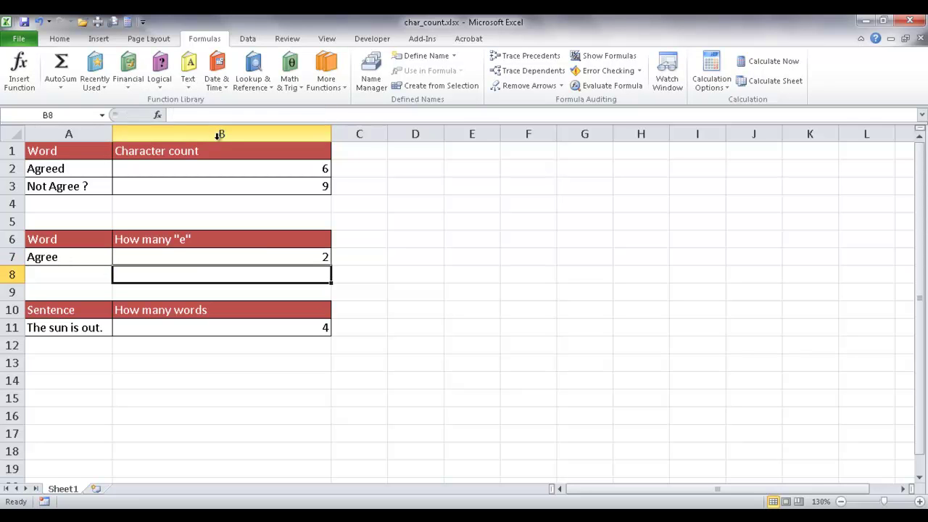
- Step through the "How many e" formula in B7 with Evaluate Formula up to its final result
left_click(268, 256)
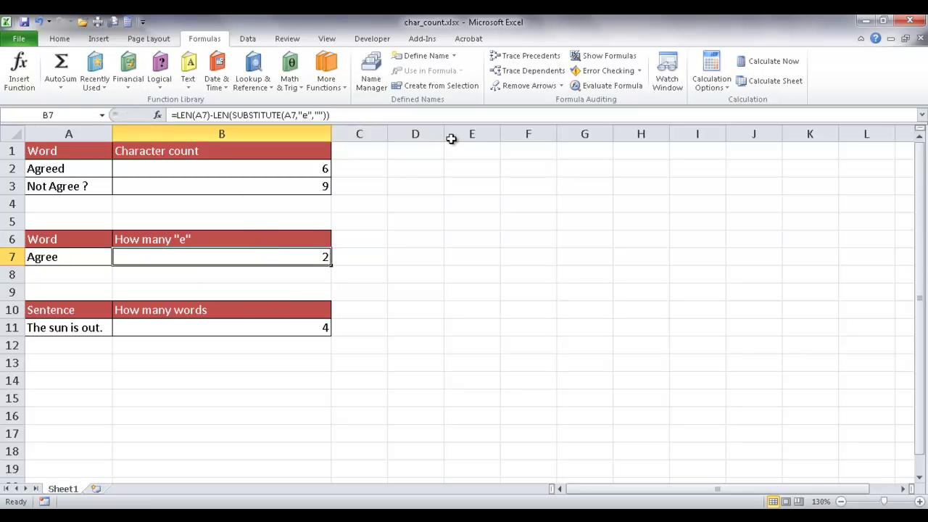
left_click(594, 87)
left_click_drag(554, 187, 598, 162)
left_click(536, 322)
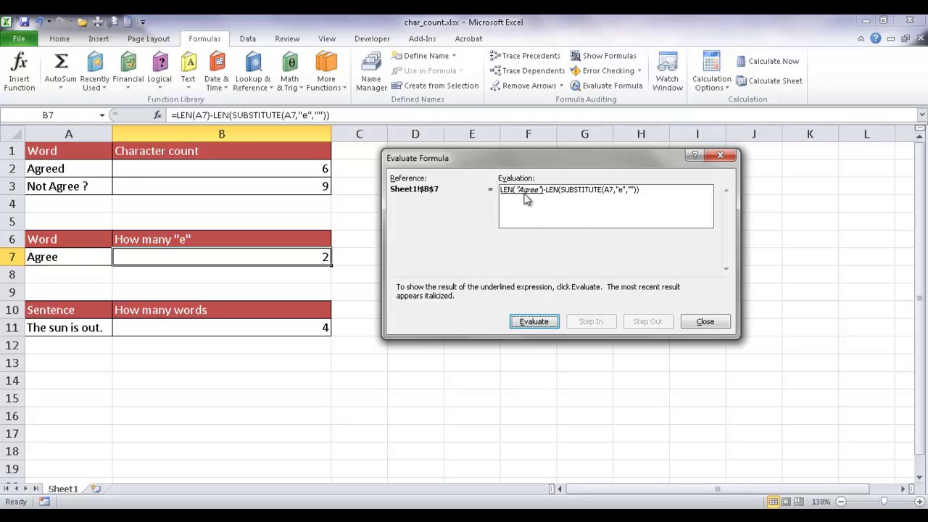
left_click(537, 323)
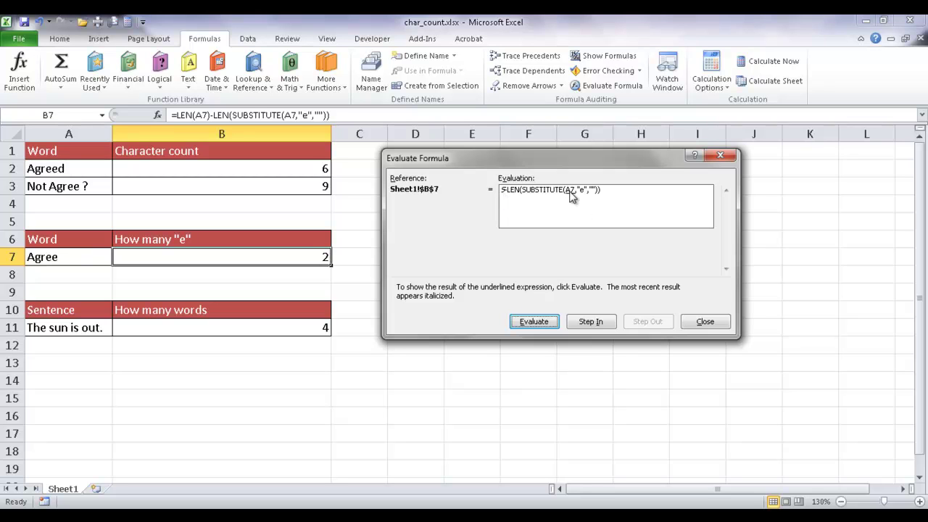
left_click(546, 324)
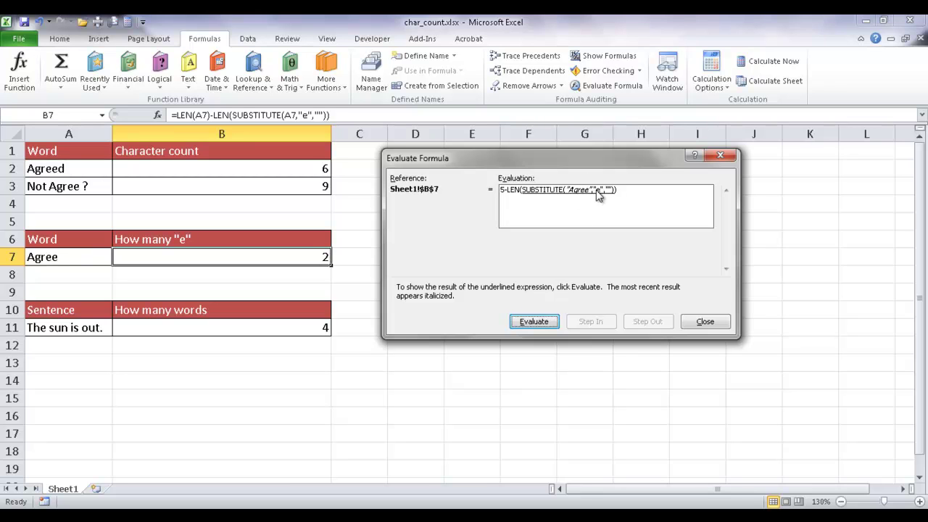
left_click(537, 322)
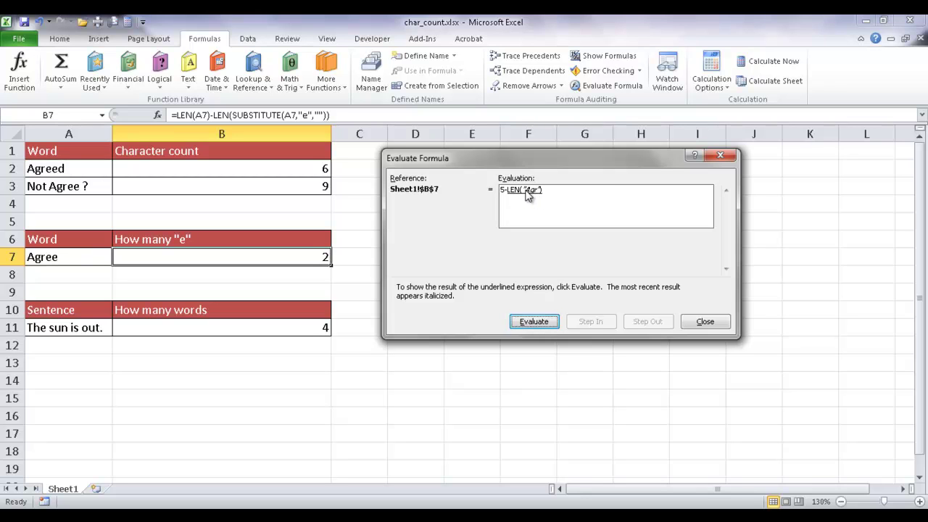
left_click(540, 323)
left_click(544, 323)
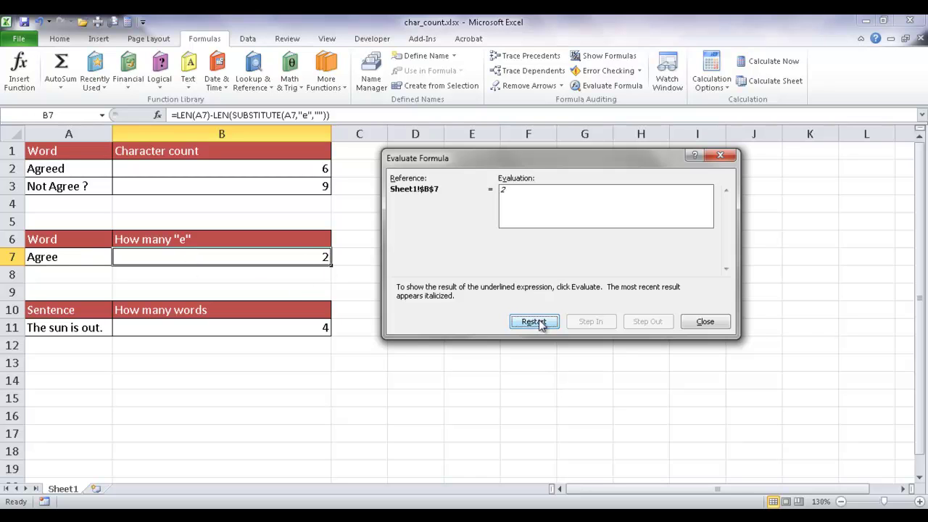
- Close the formula evaluation, display B11's formula as text by adding a space before its equals sign, and autofit column B to it
left_click(717, 322)
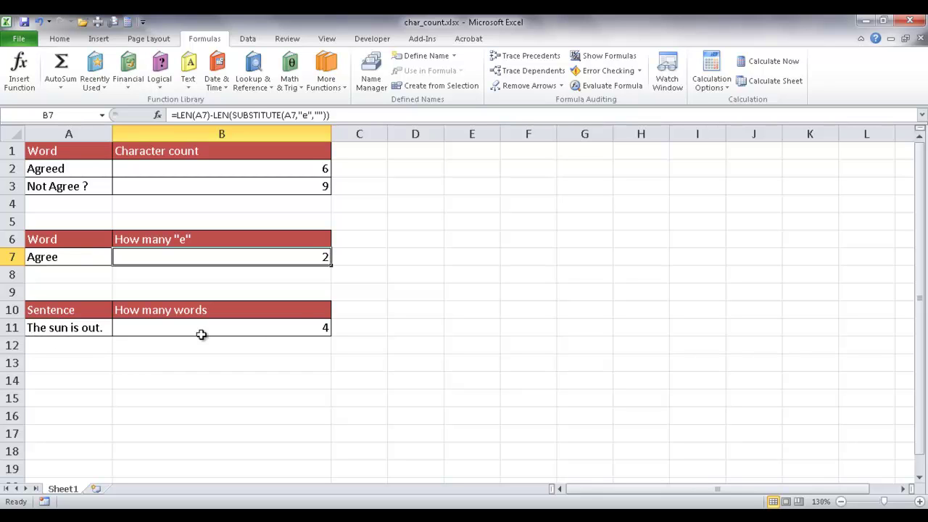
left_click(133, 330)
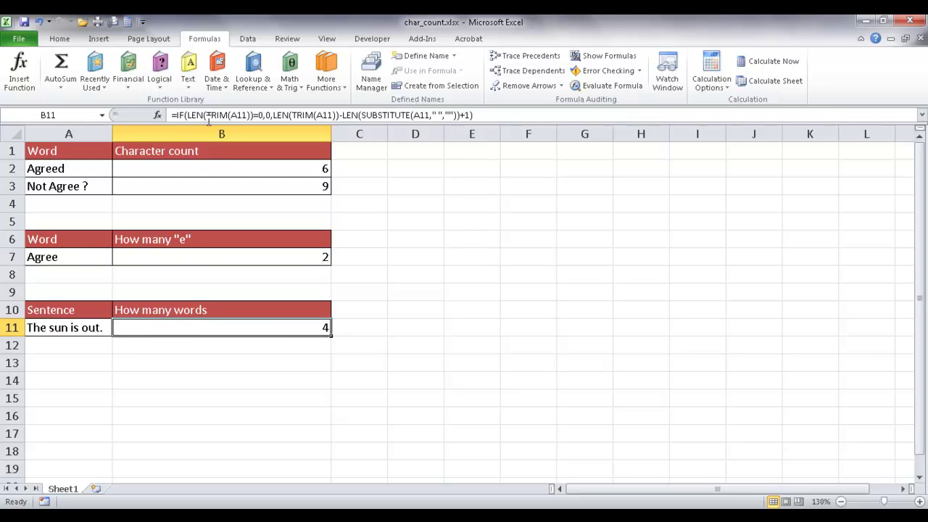
left_click(172, 116)
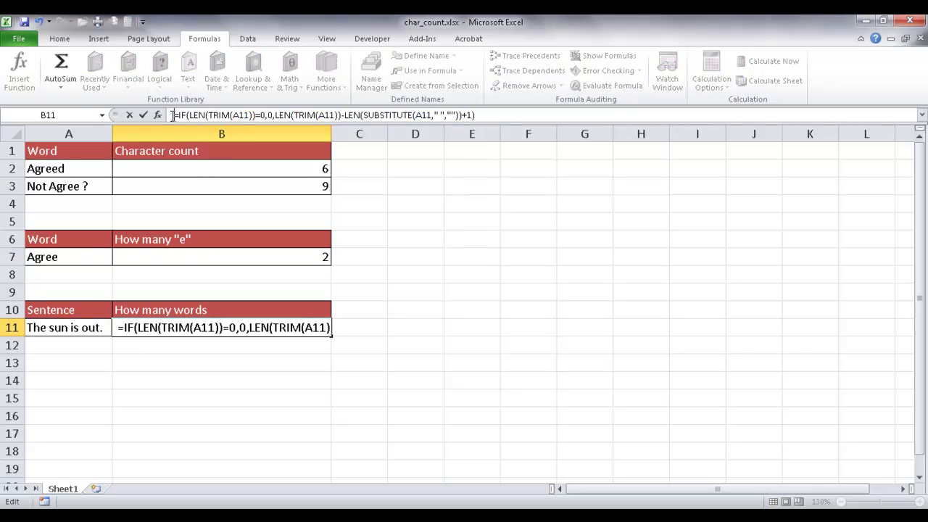
key("Return")
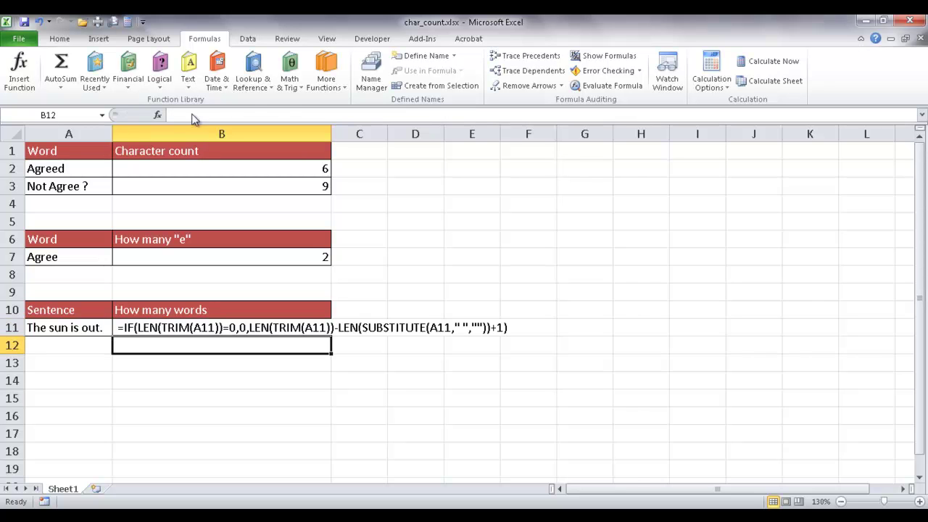
double_click(331, 134)
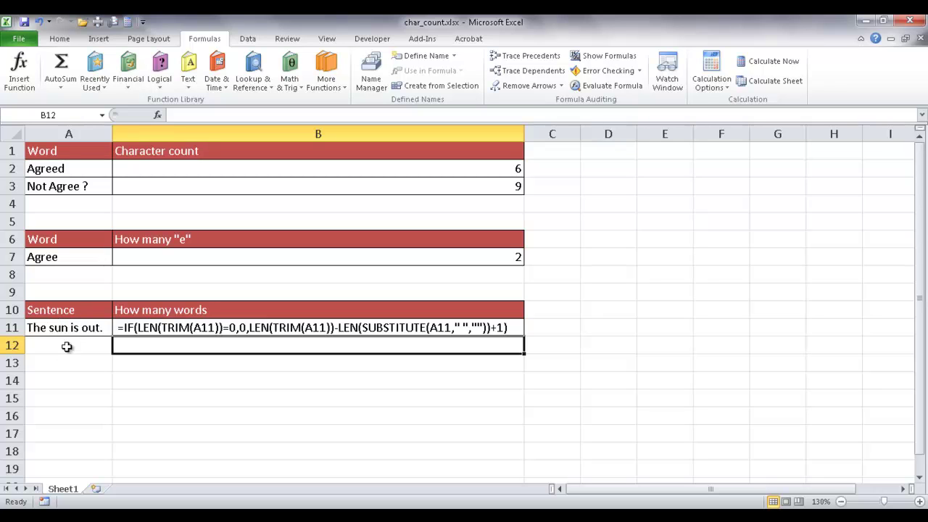
- Remove the leading space in B11 to restore the working formula =IF(LEN(TRIM(A11))=0,0,LEN(TRIM(A11))-LEN(SUBSTITUTE(A11," ",""))+1)
left_click(48, 331)
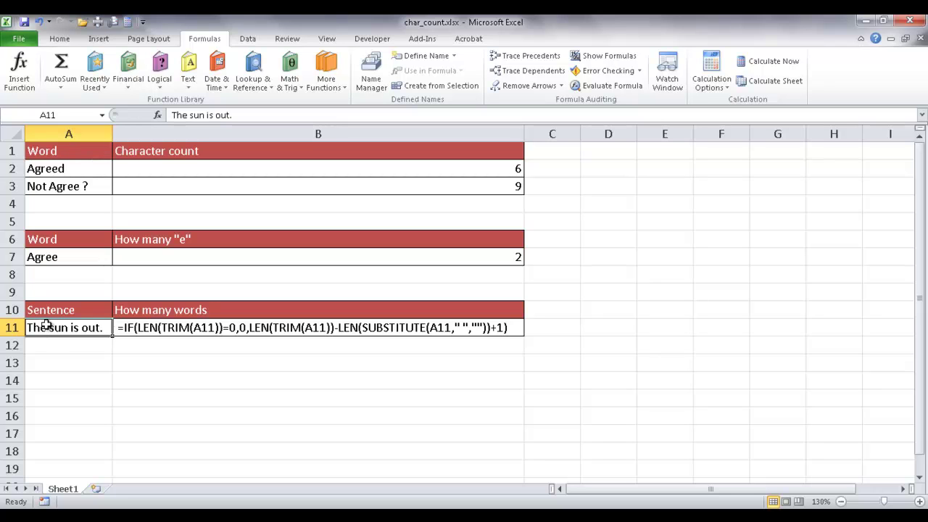
left_click(122, 328)
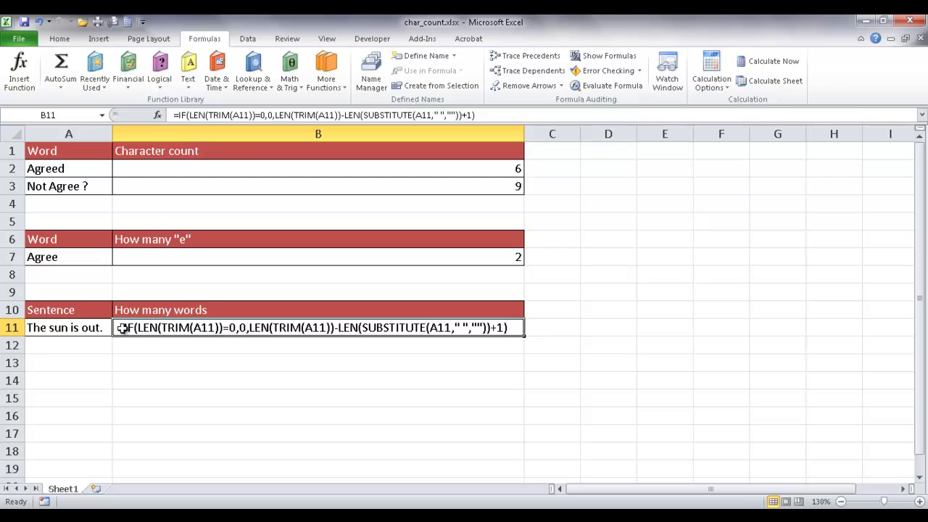
left_click(173, 115)
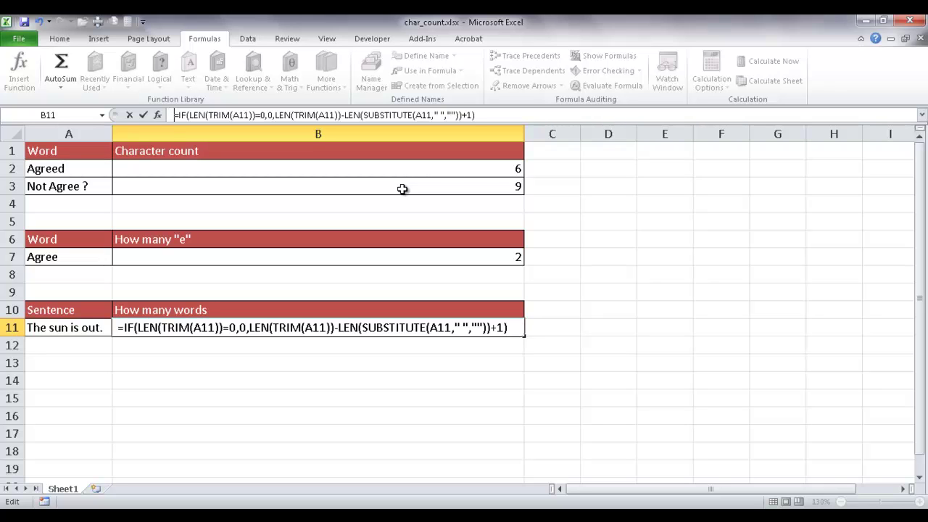
key("BackSpace")
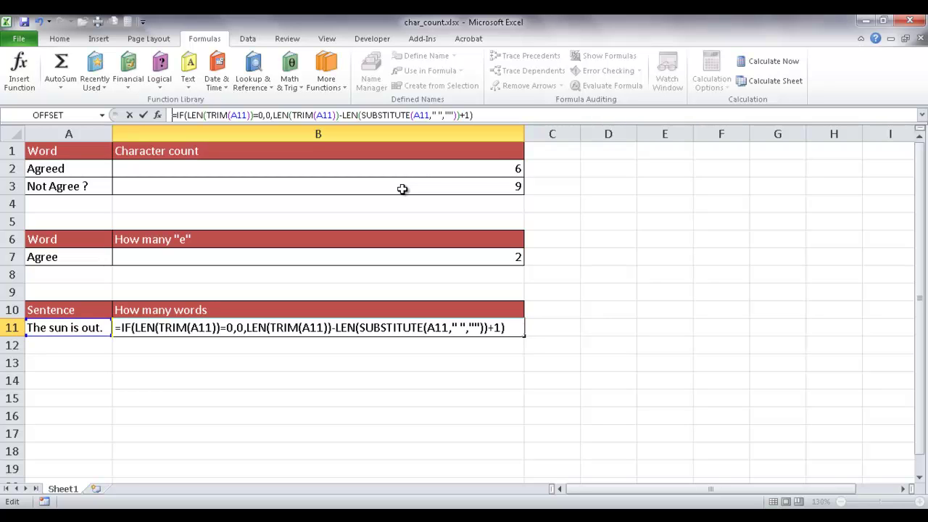
key("ctrl+Return")
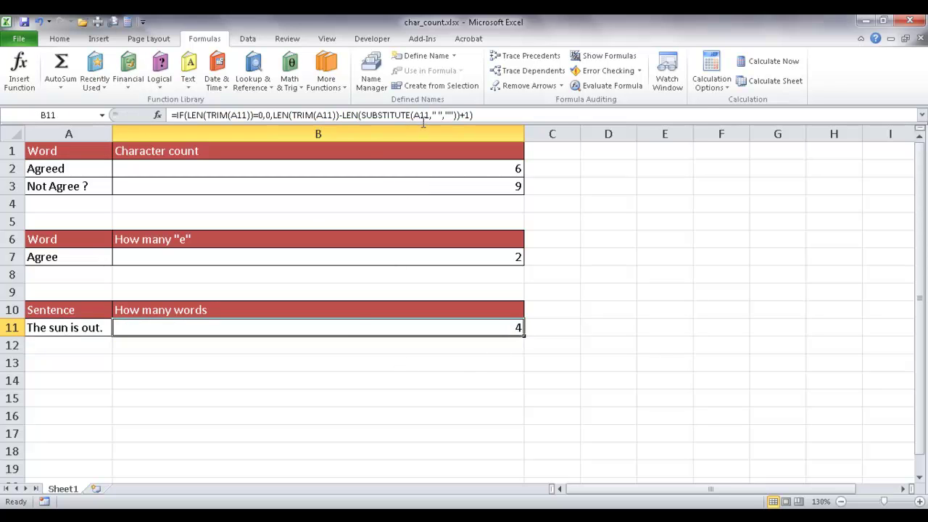
- Start Evaluate Formula on B11, move its dialog clear of the data, and step through the IF test LEN(TRIM(A11))=0
left_click(611, 87)
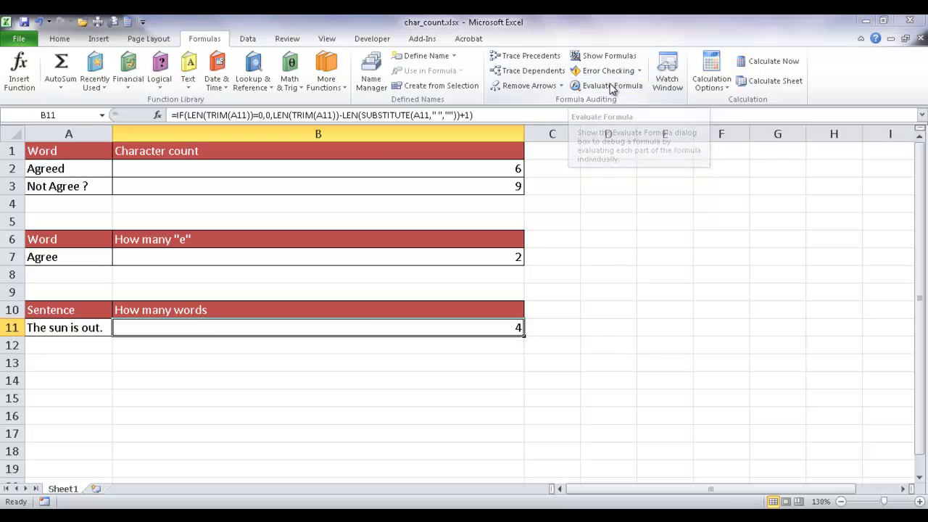
left_click_drag(595, 164, 747, 123)
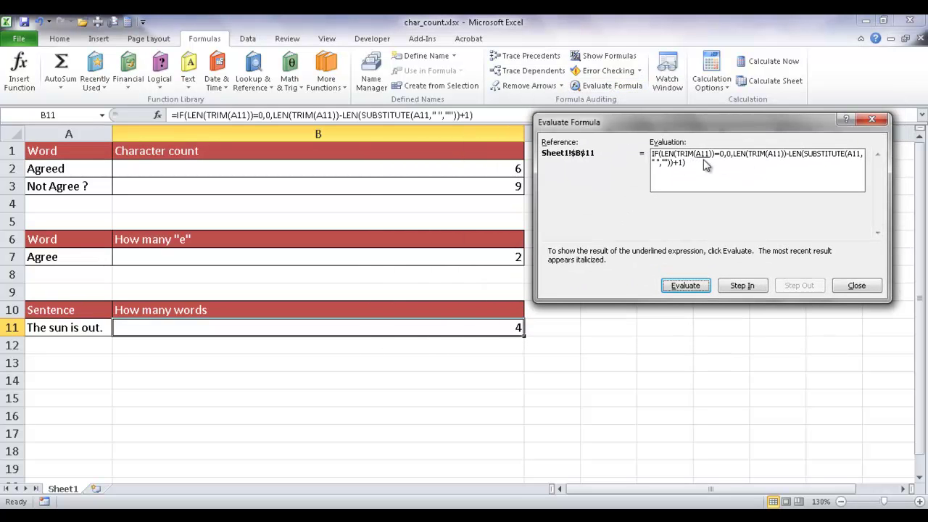
left_click(700, 286)
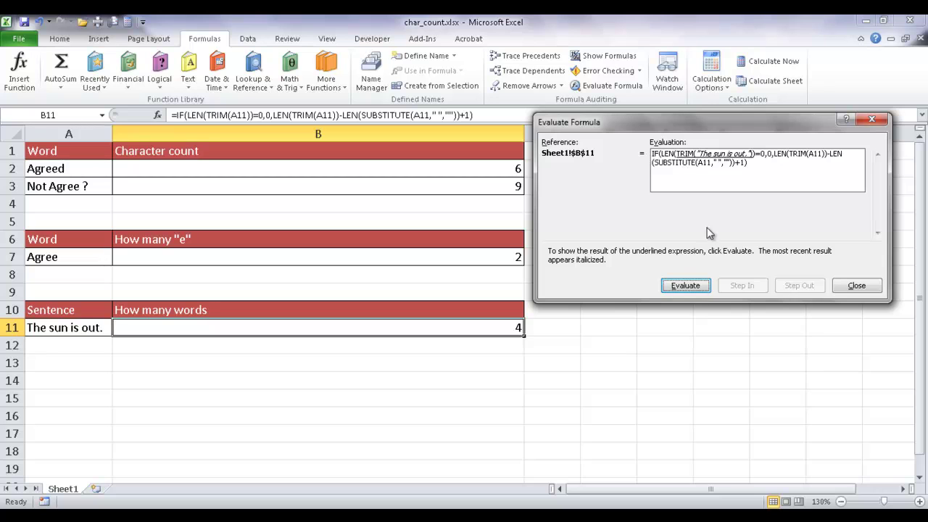
left_click(686, 285)
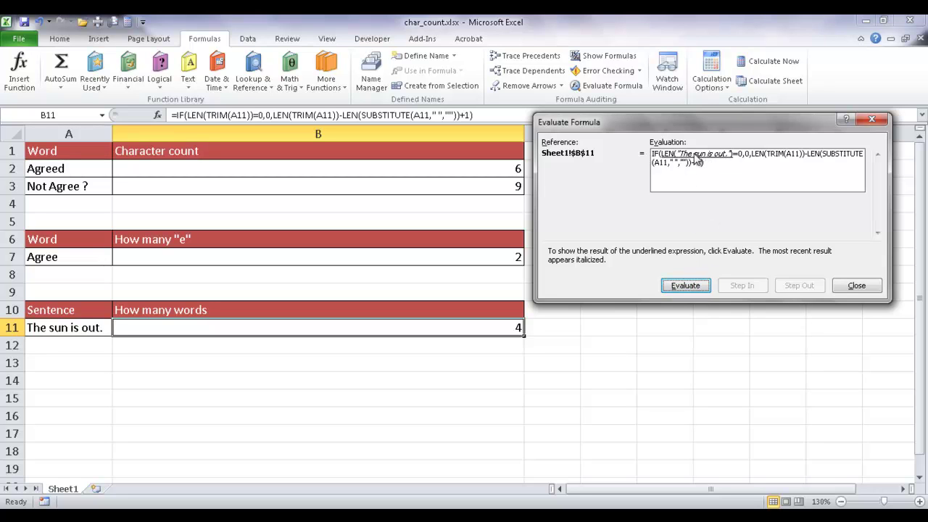
left_click(695, 287)
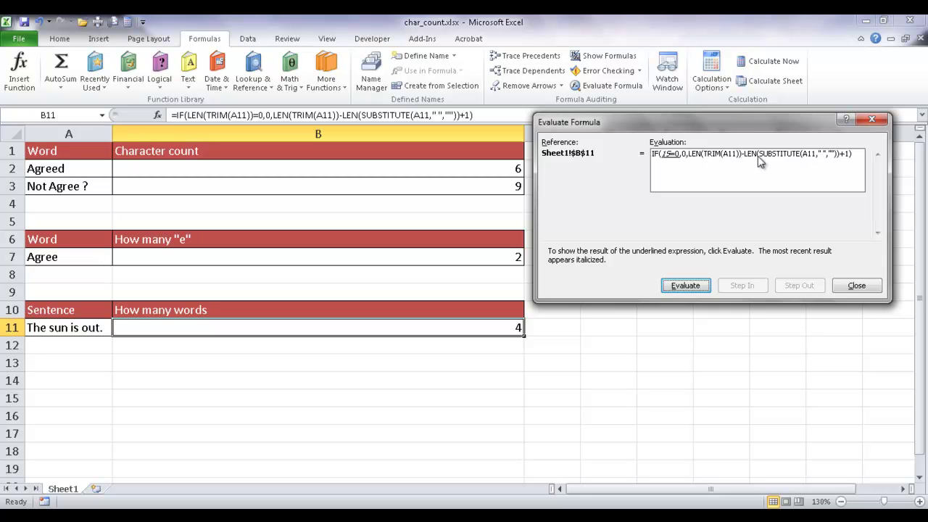
left_click(690, 286)
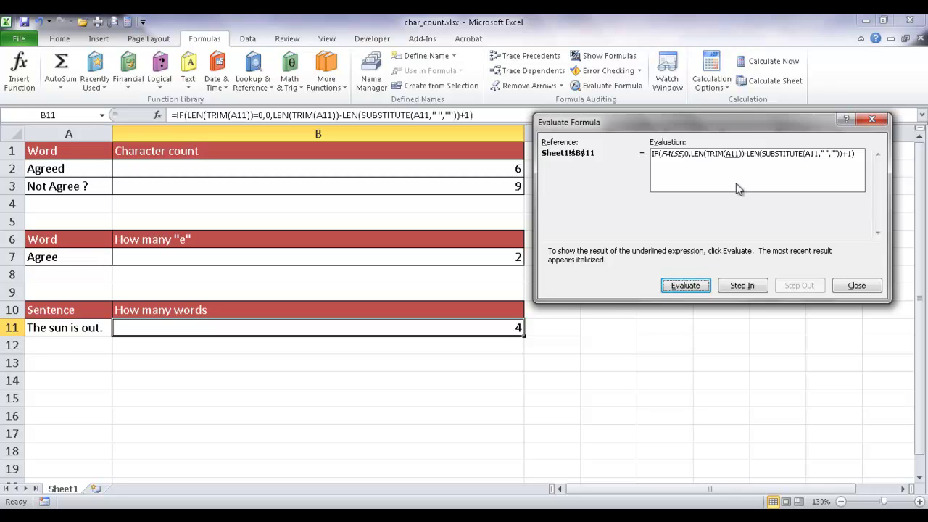
- Step through the LEN minus SUBSTITUTE part of B11's word count formula up to its final result, and close the evaluation
left_click(700, 285)
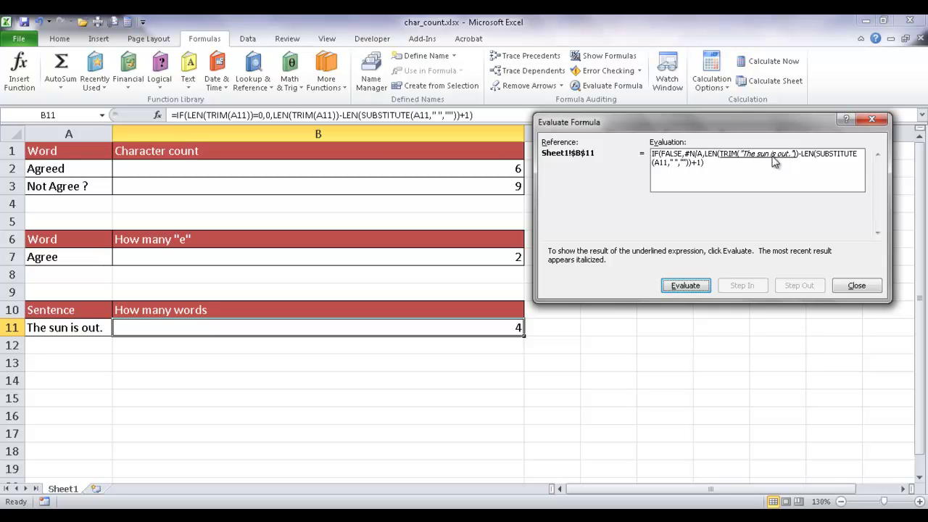
left_click(700, 283)
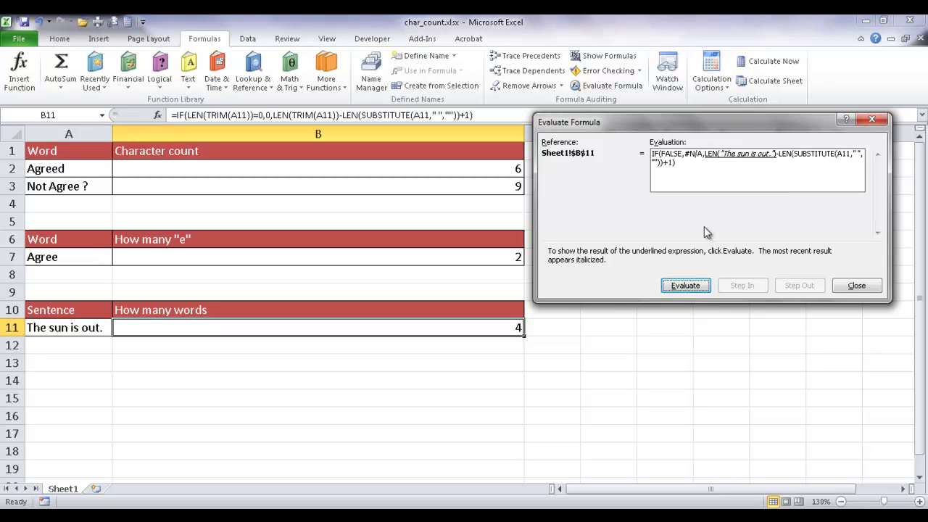
left_click(690, 285)
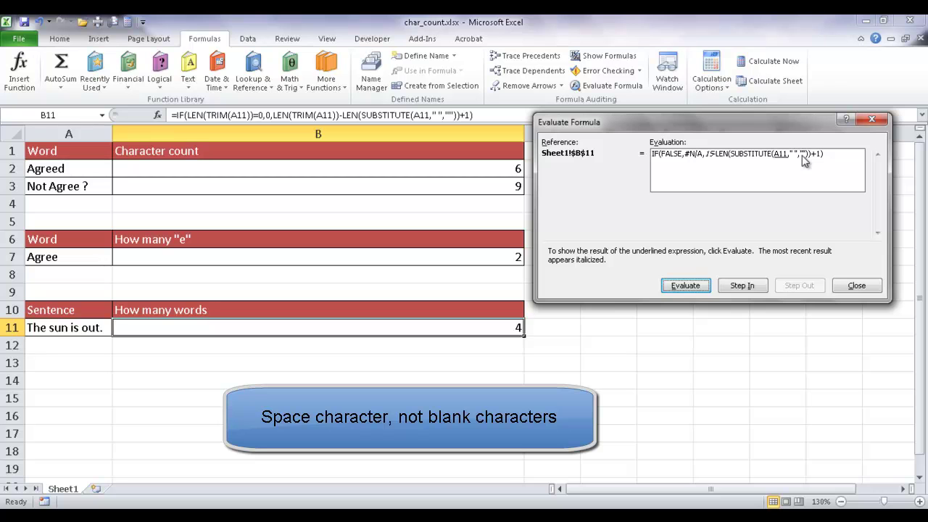
left_click(686, 286)
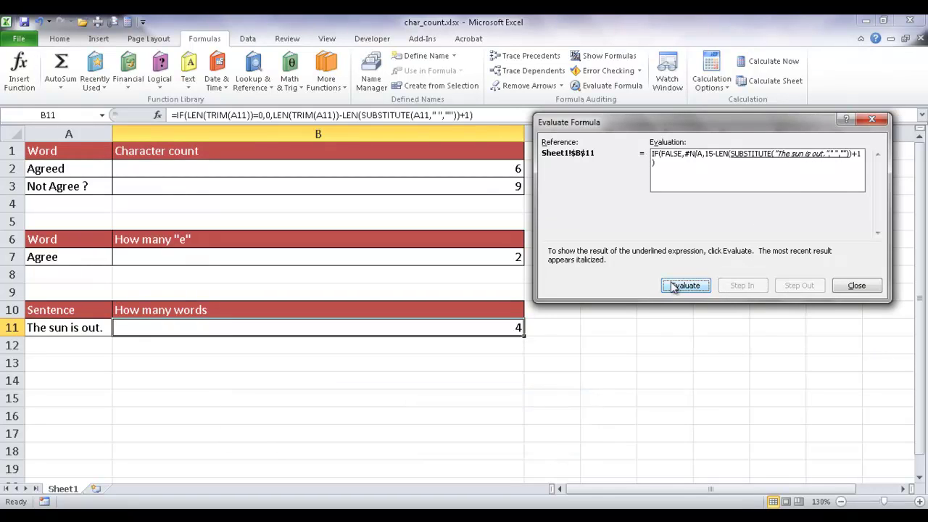
left_click(683, 288)
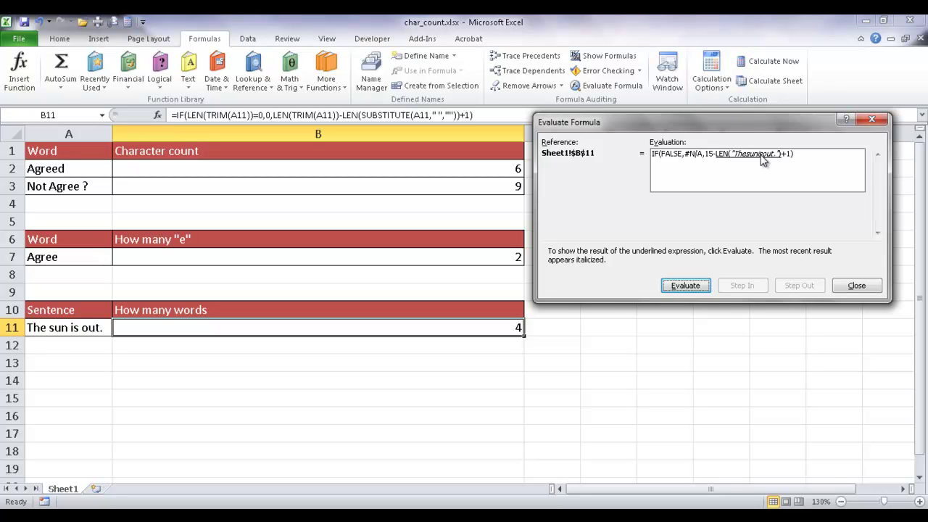
left_click(686, 285)
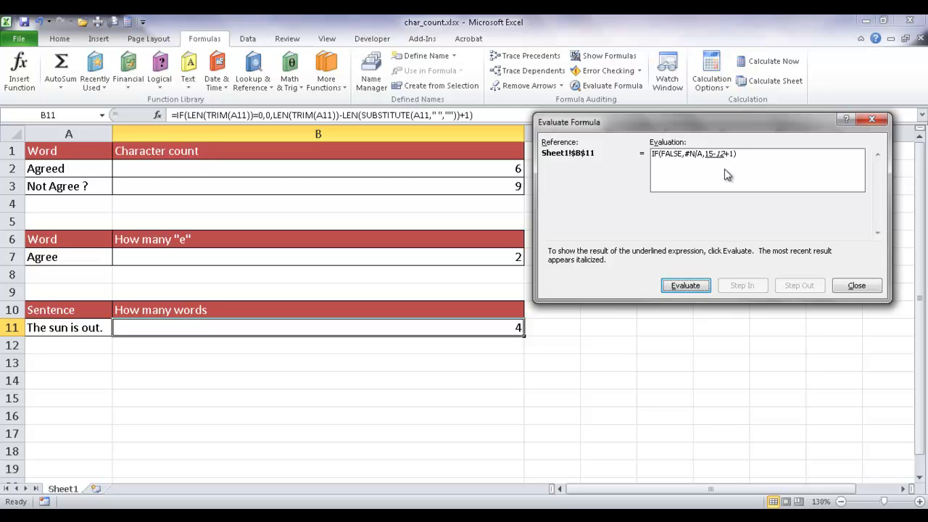
key("Return")
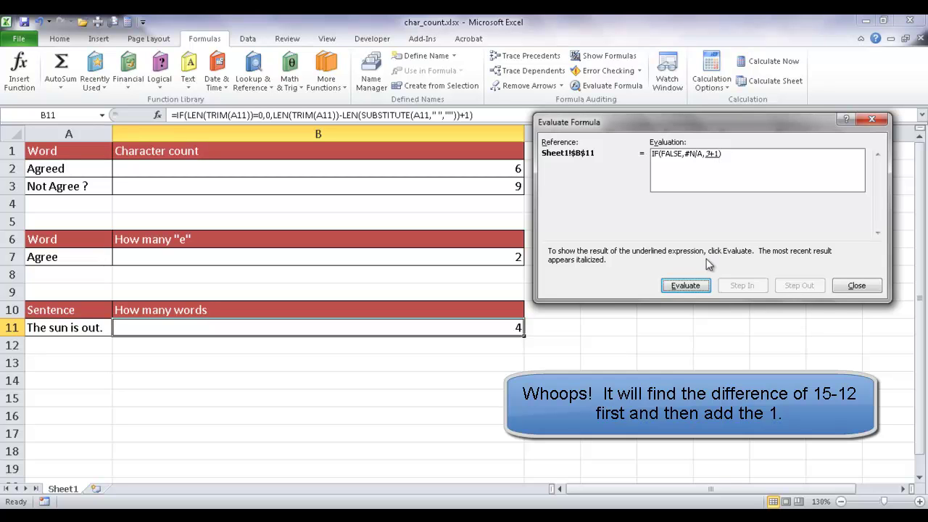
left_click(696, 287)
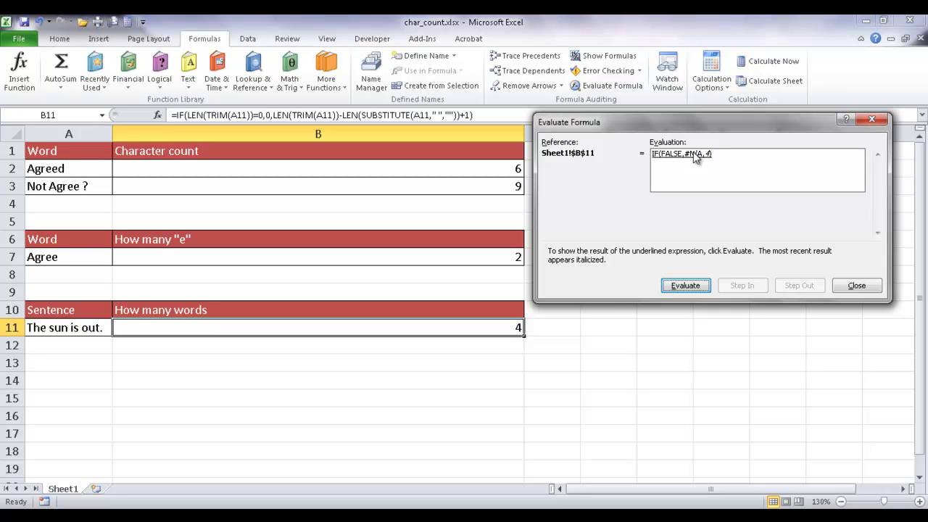
left_click(702, 284)
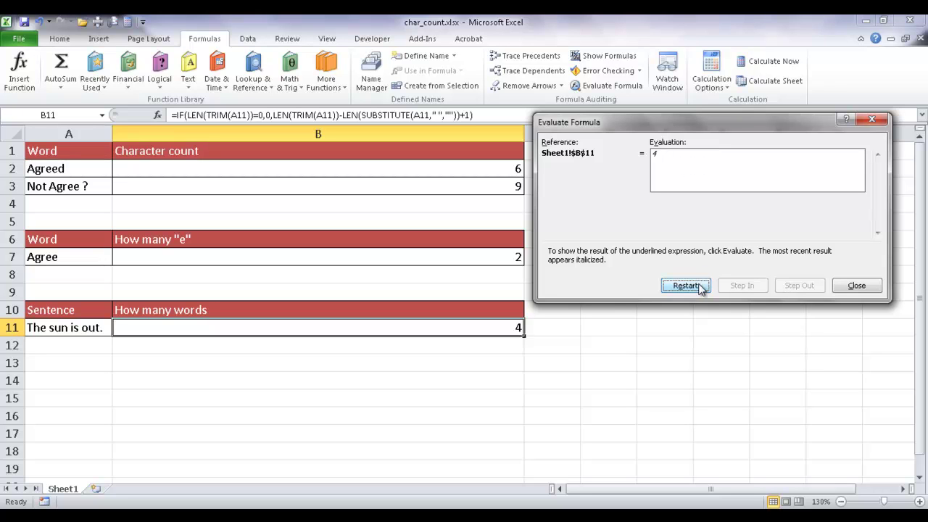
left_click(856, 286)
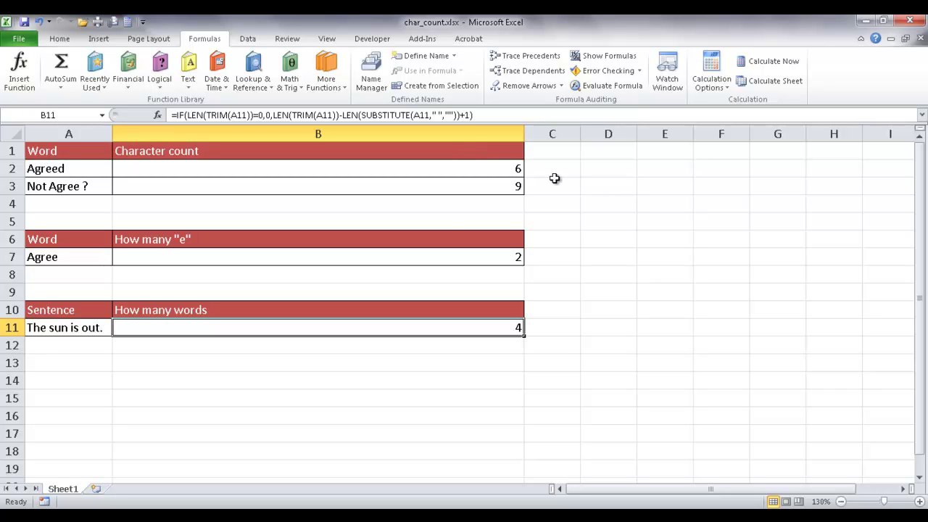
- Review the counting formulas in B2, B3, B7 and B11 one after another
left_click(499, 172)
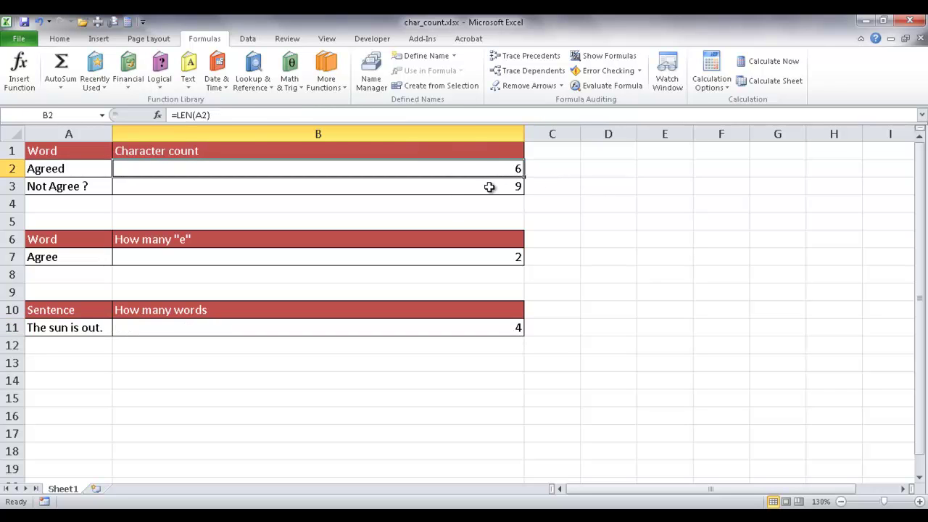
left_click(489, 187)
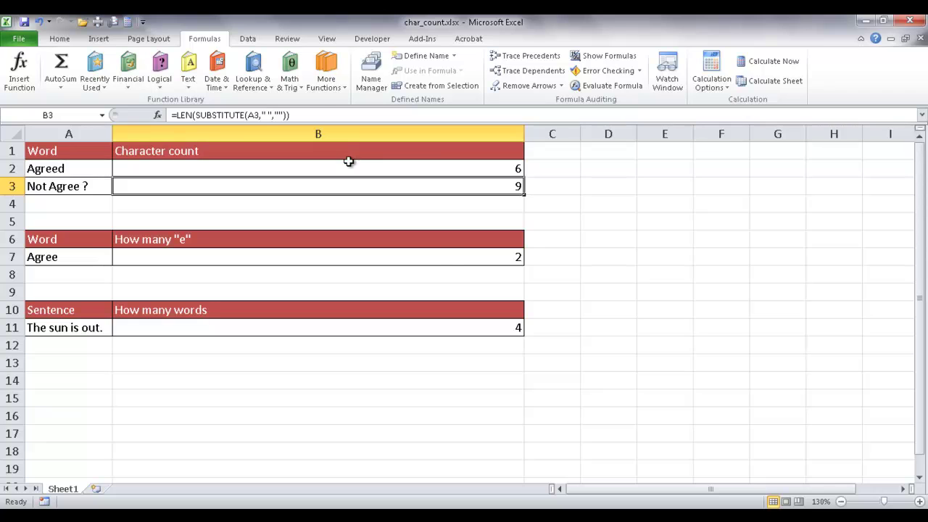
left_click(460, 261)
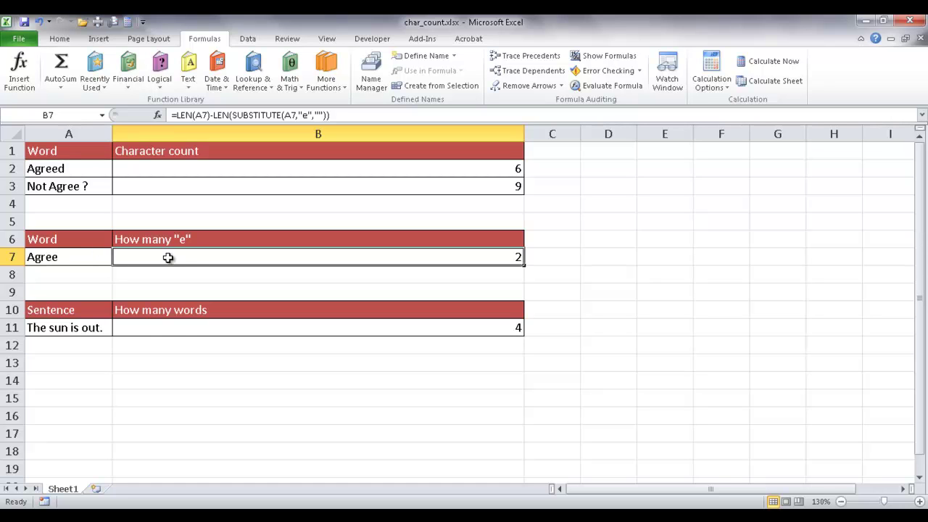
left_click(145, 332)
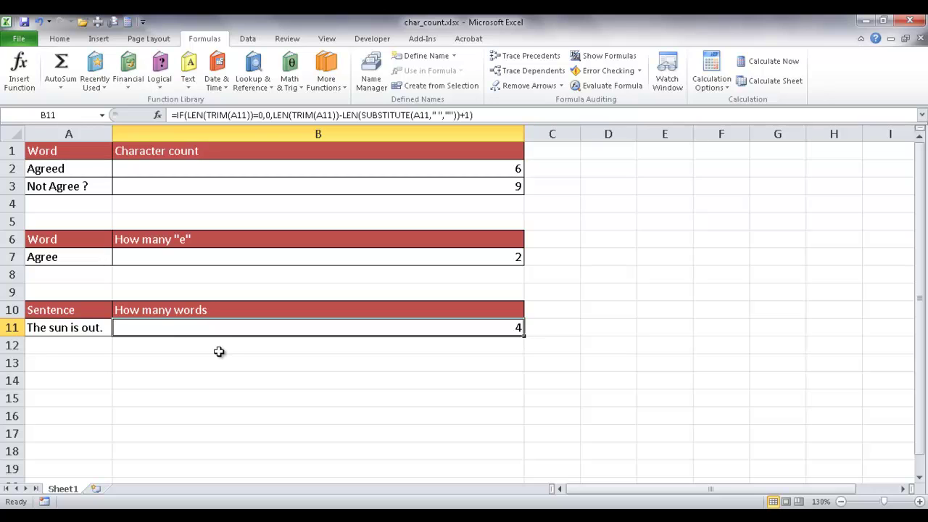